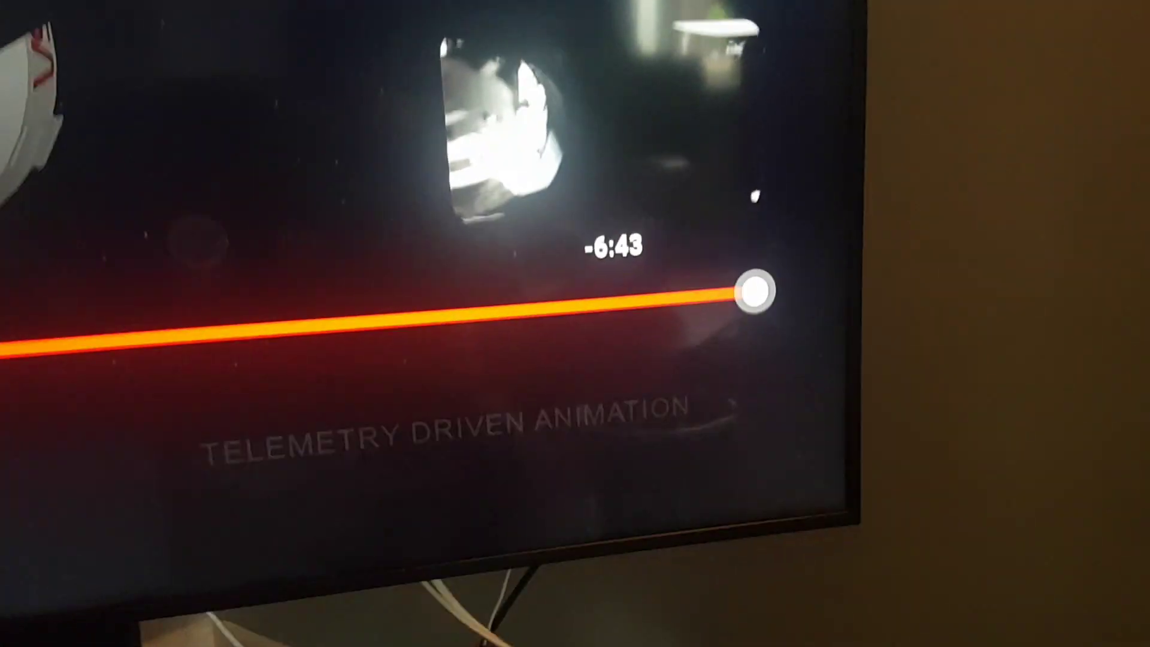
key(Left)
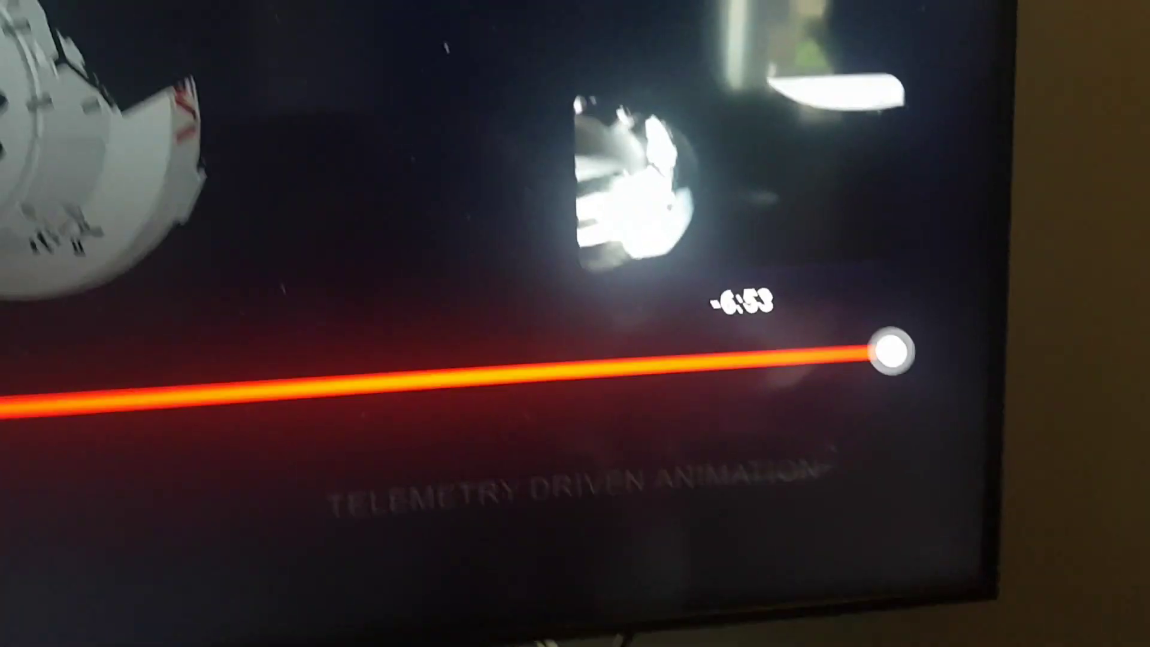